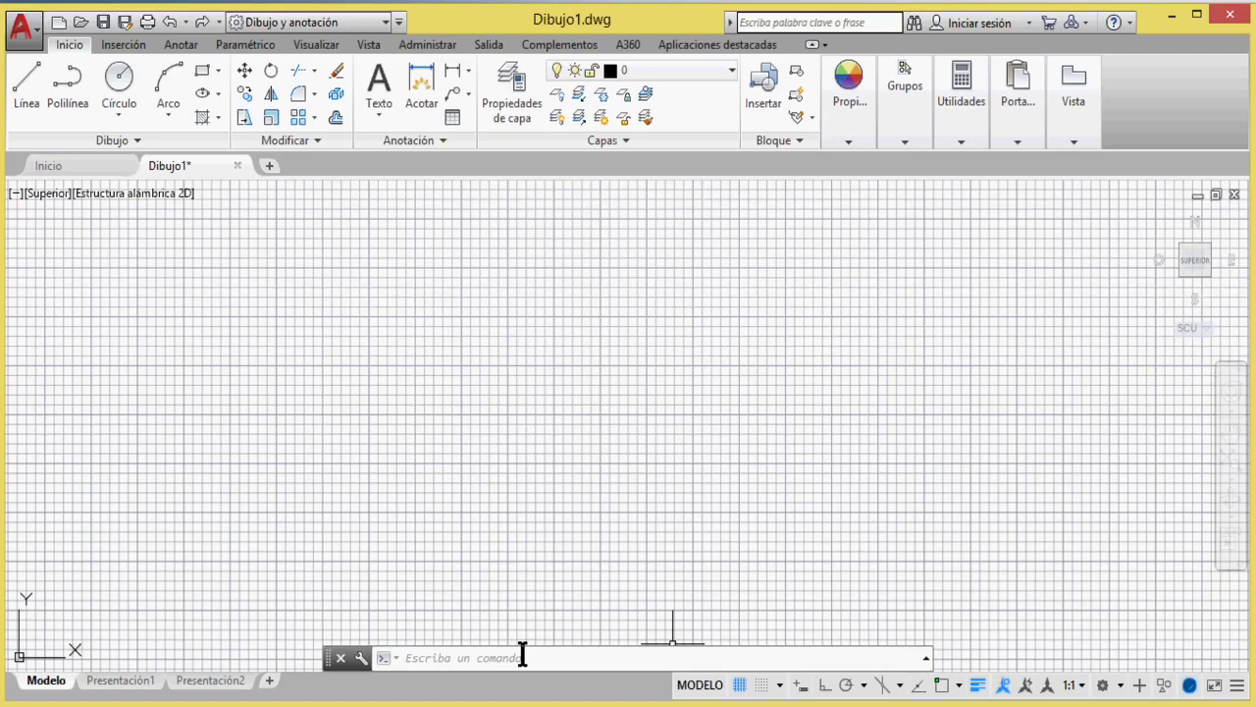
# - Save the blank drawing Dibujo1.dwg with Ctrl+S
pyautogui.hotkey('ctrl', 's')
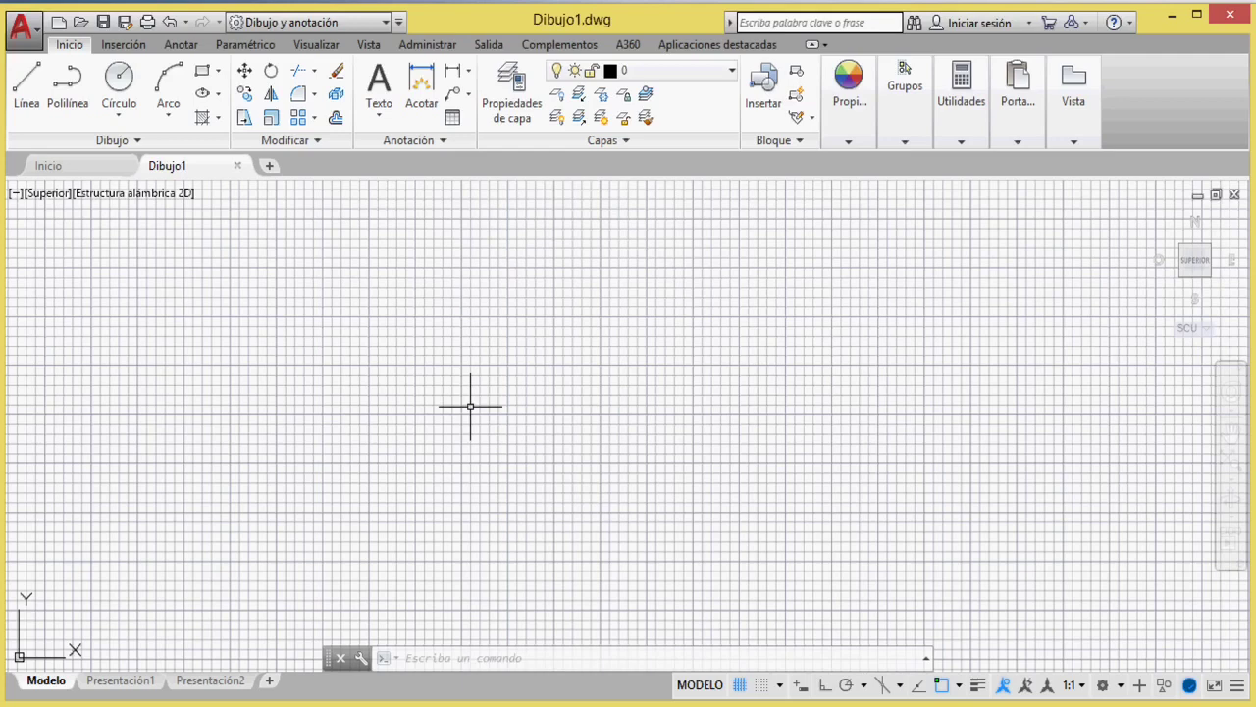
# - Draw one Línea segment from a lower-left point up to the right, then end the command
pyautogui.click(34, 73)
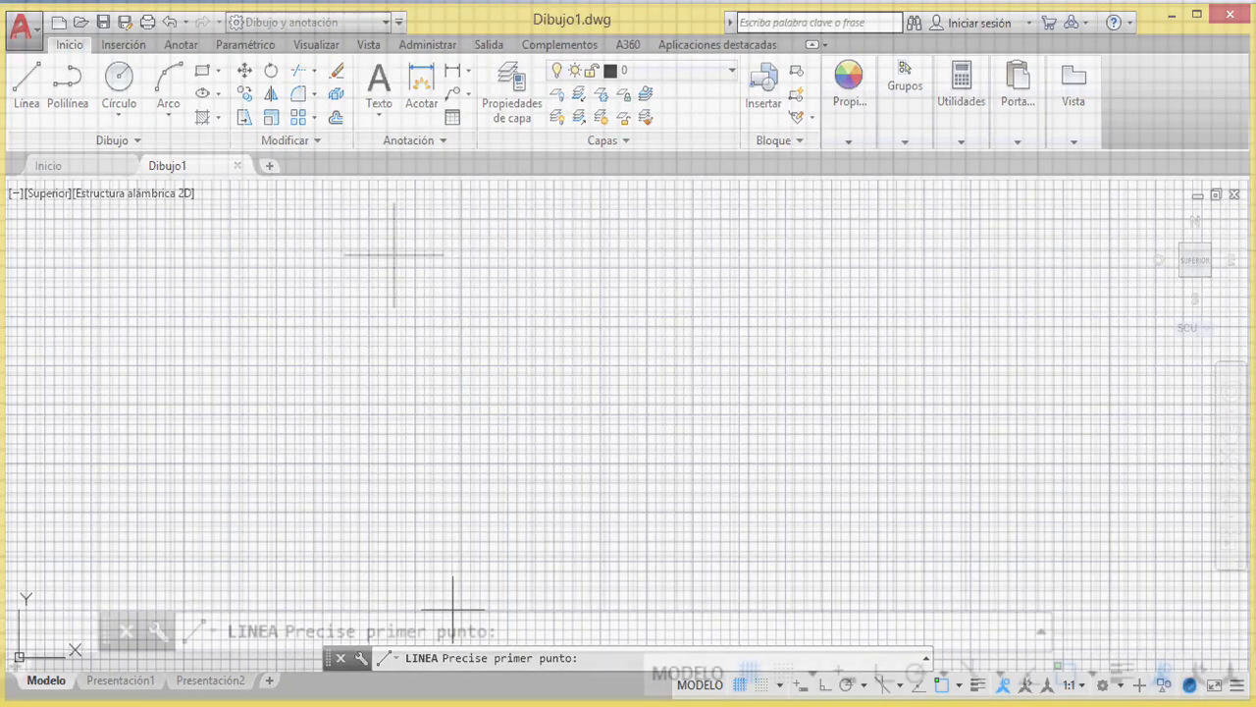
pyautogui.click(512, 417)
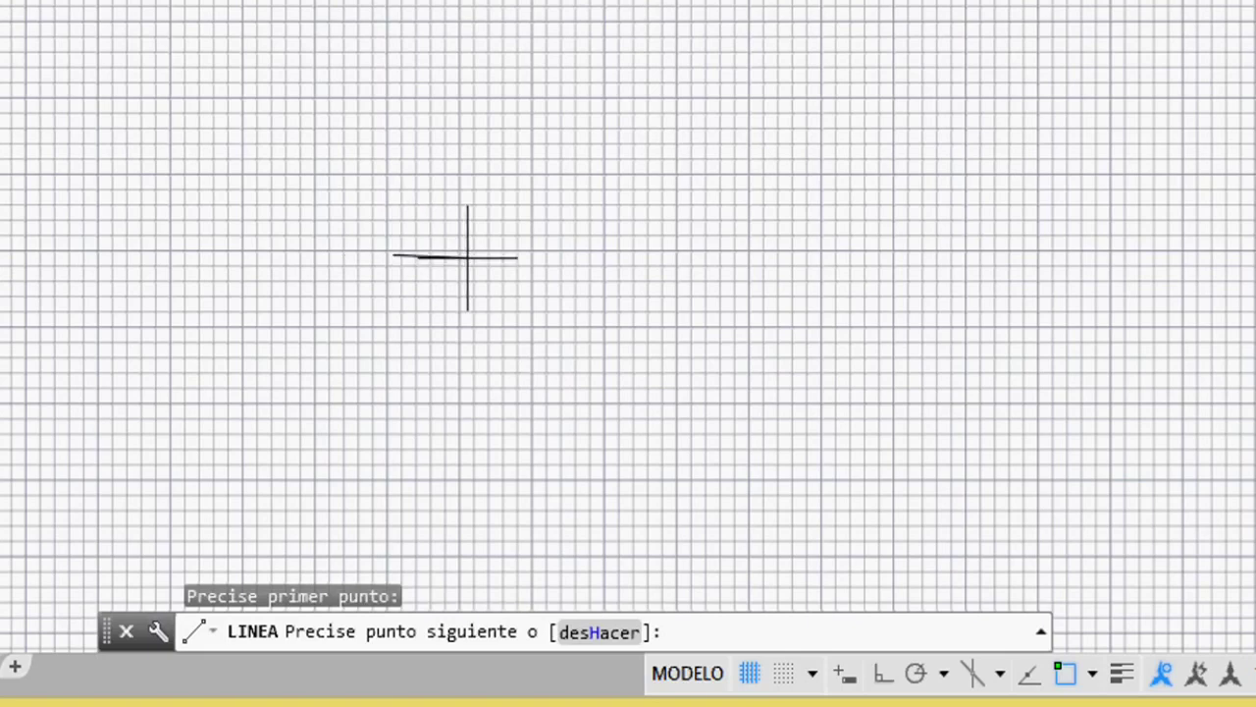
pyautogui.click(698, 157)
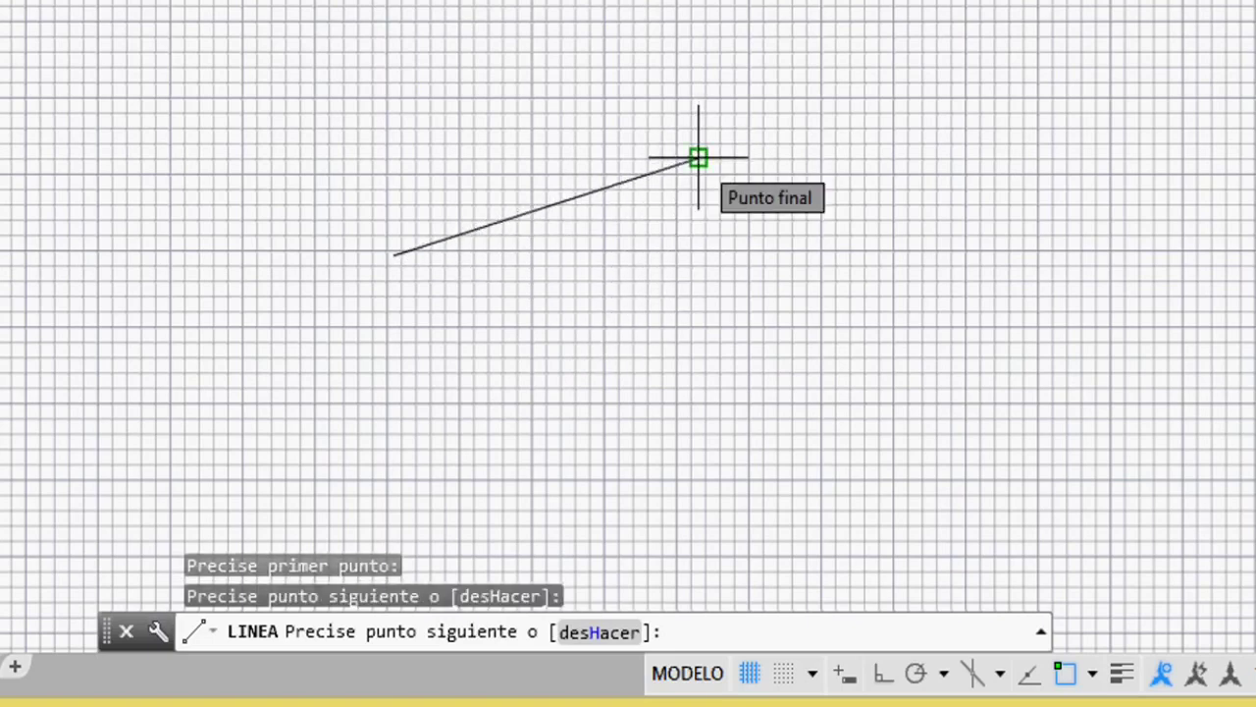
pyautogui.press('Return')
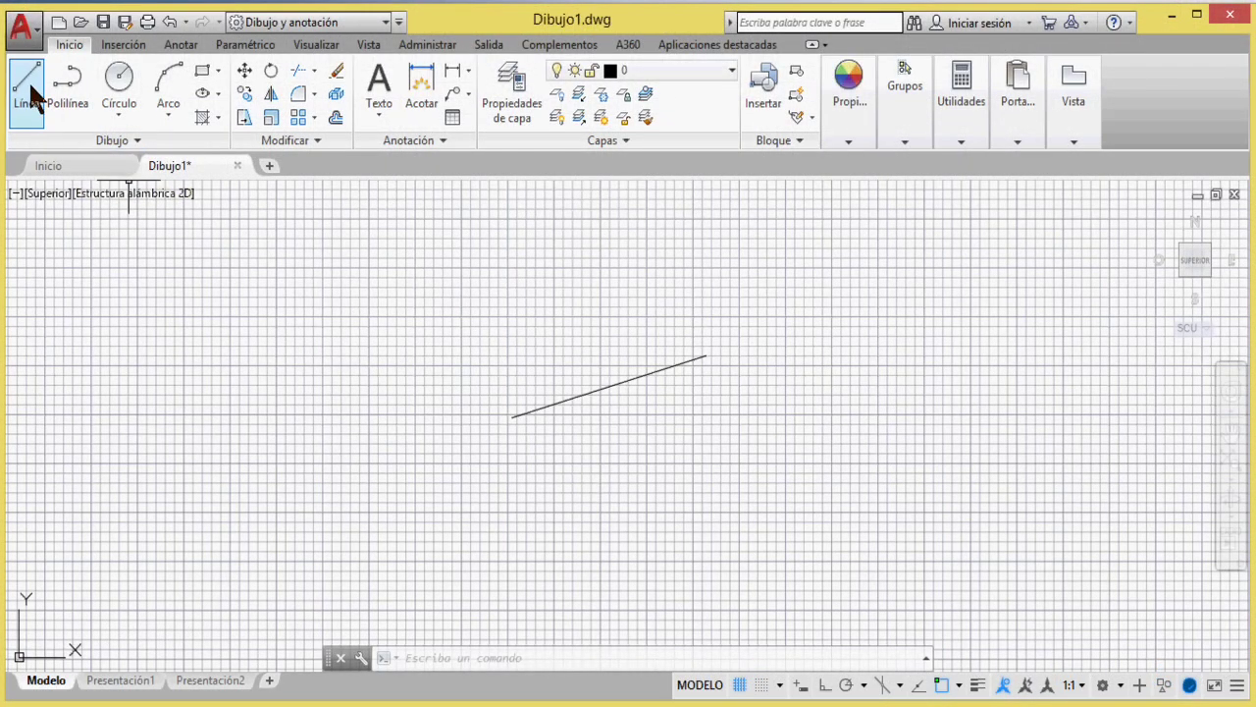
# - Draw a four-segment line chain through five points around the first line, entering C
pyautogui.click(29, 84)
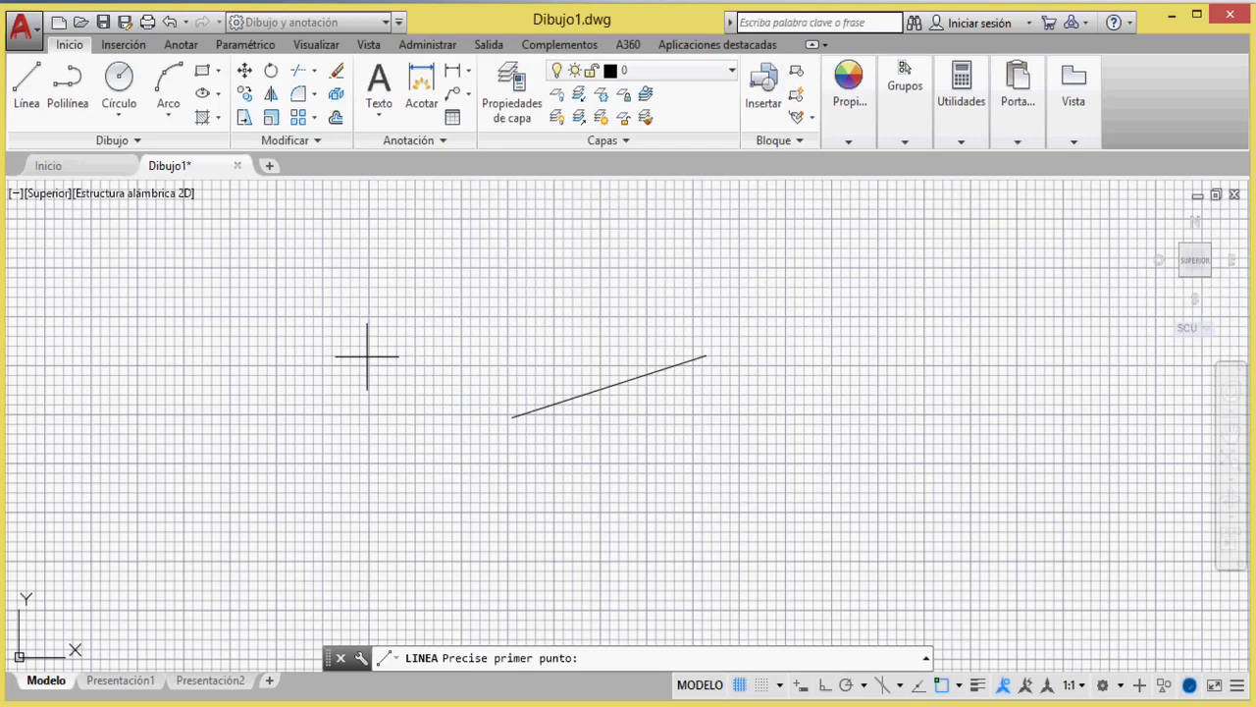
pyautogui.click(367, 357)
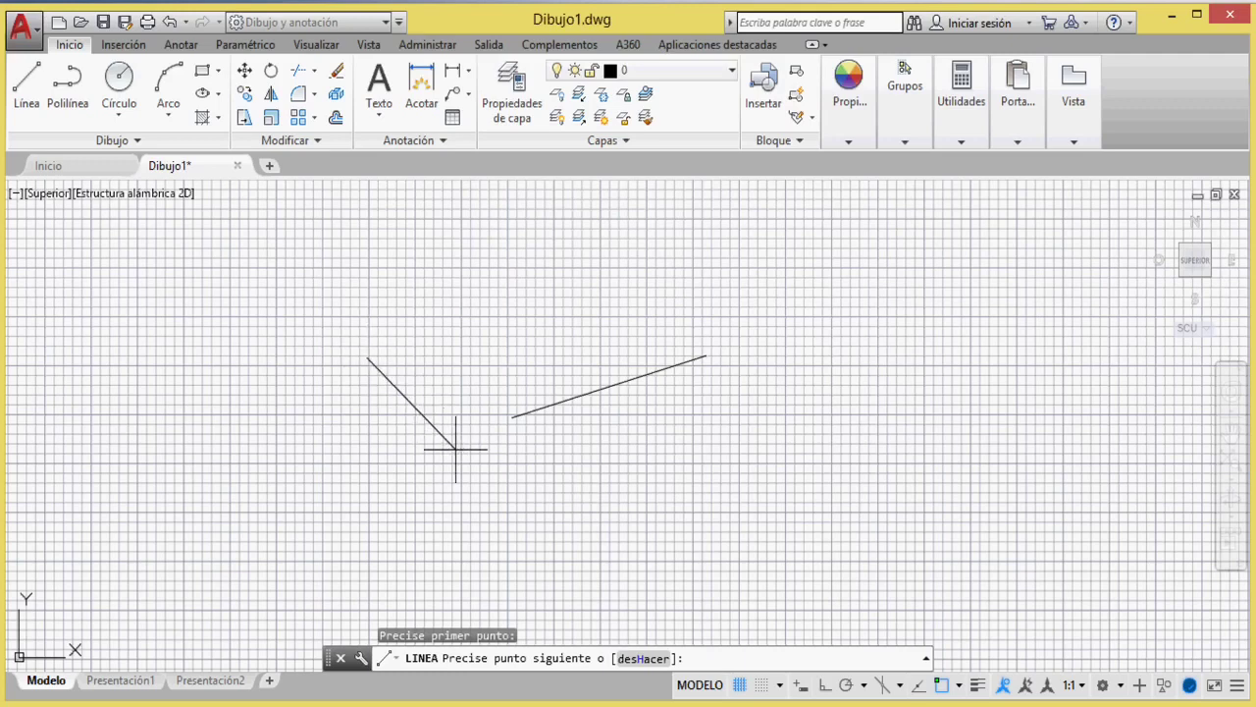
pyautogui.click(558, 521)
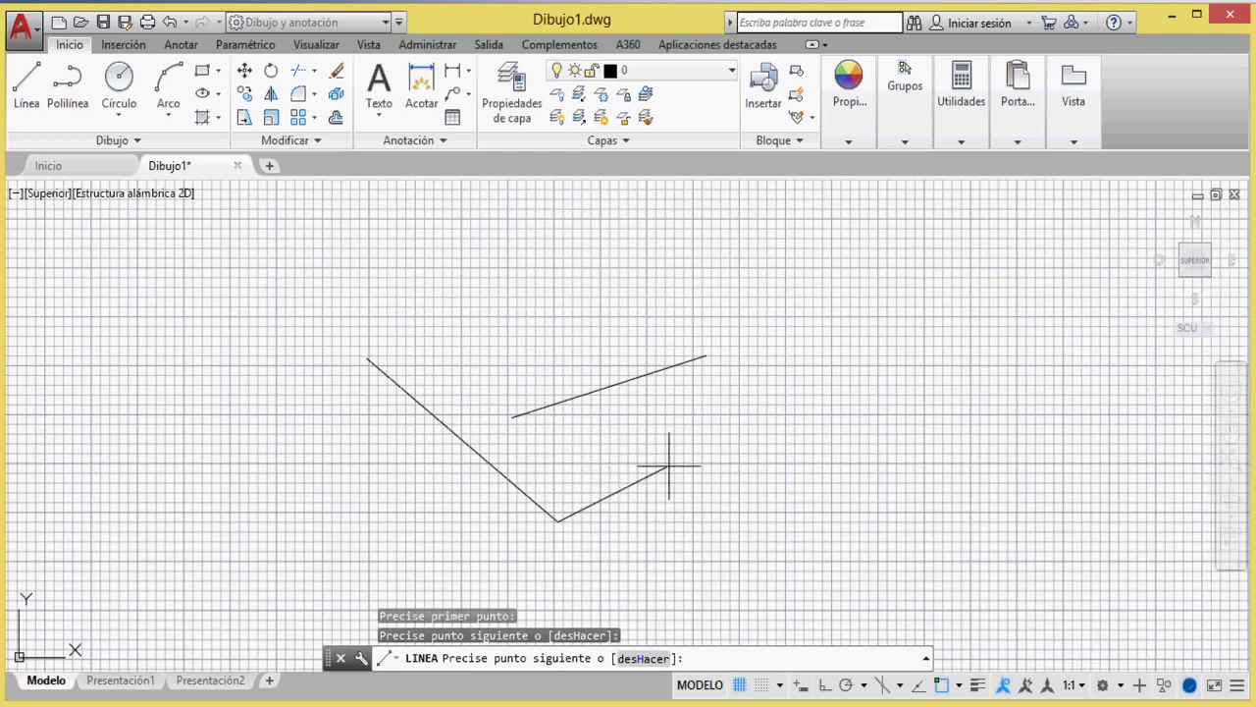
pyautogui.click(708, 444)
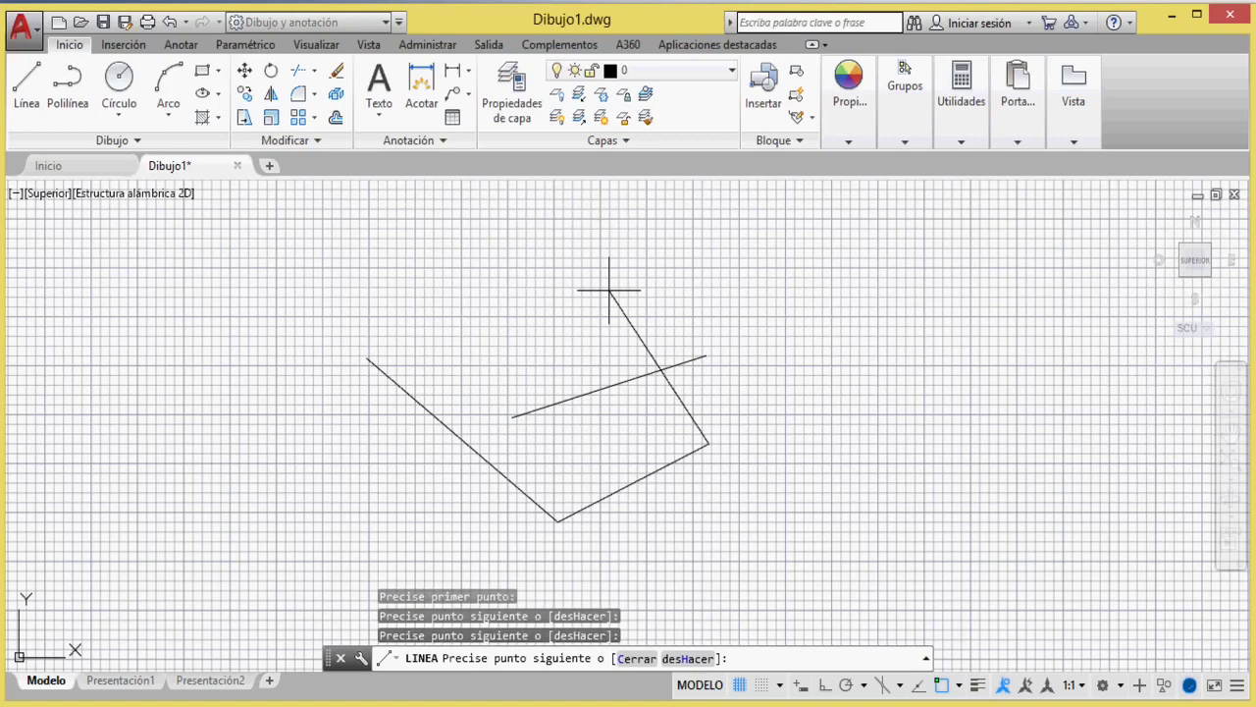
pyautogui.click(579, 285)
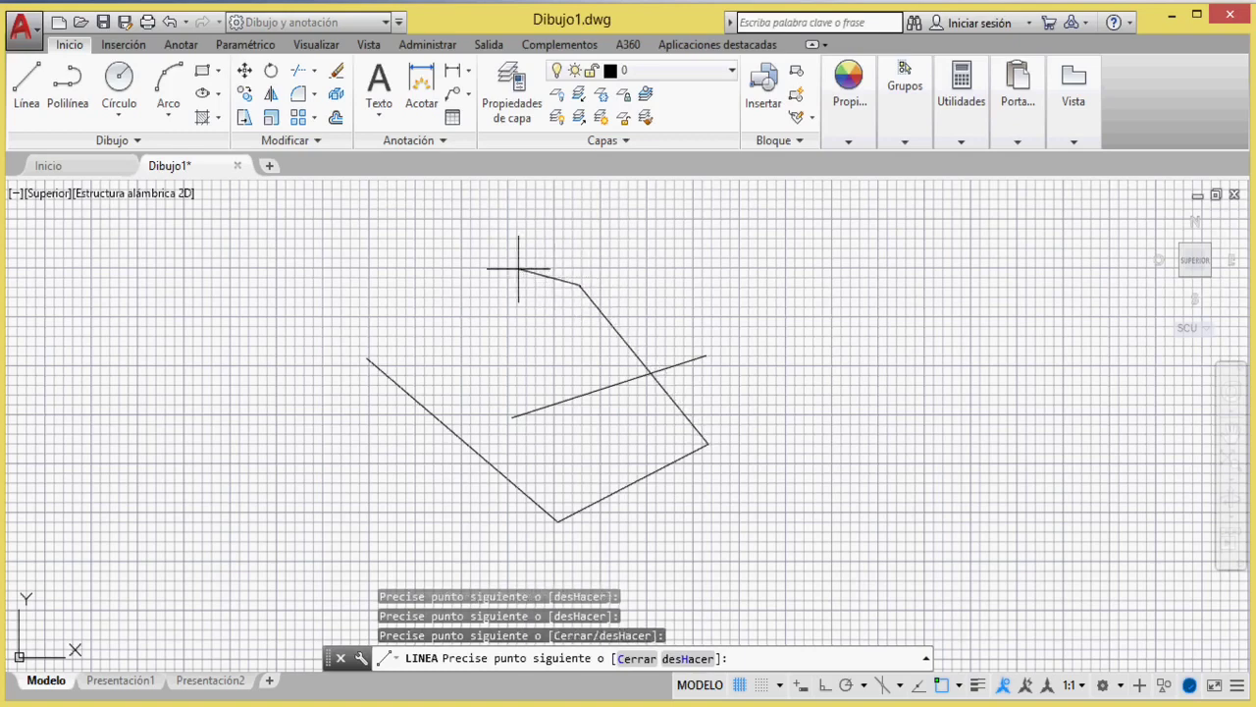
pyautogui.click(448, 251)
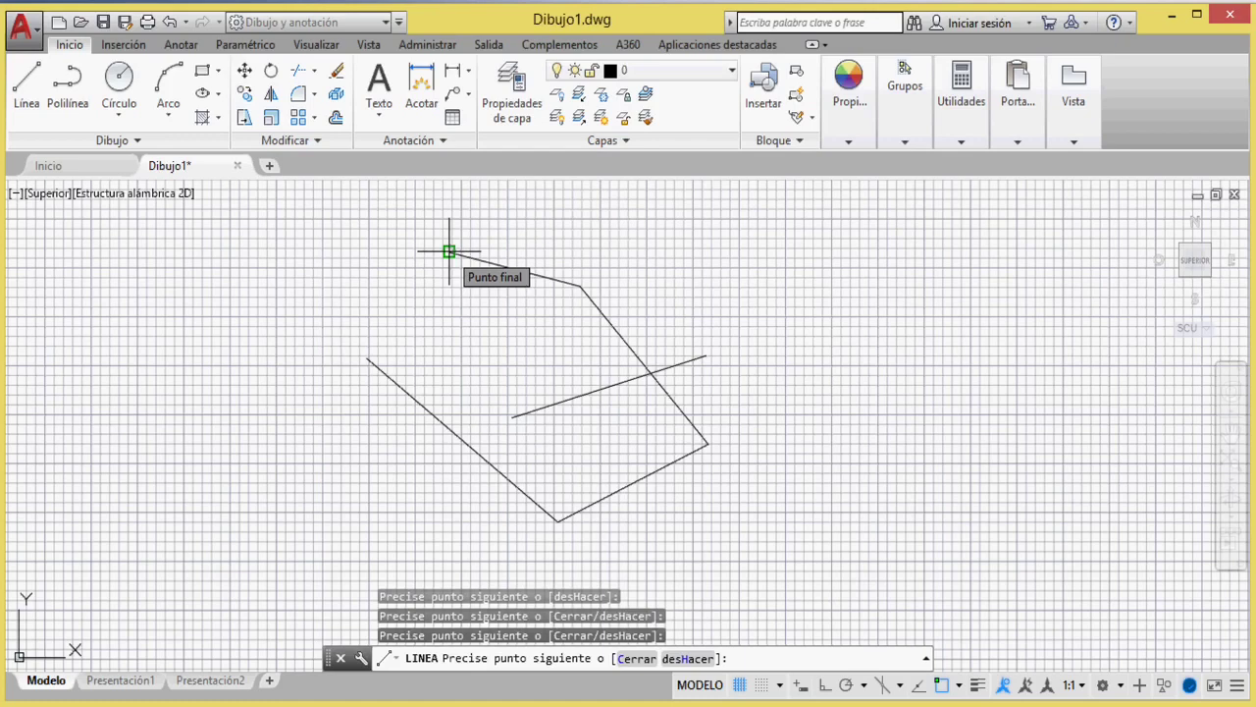
pyautogui.write('c')
# - Close the line chain back to its start point, then place the cursor in the command line
pyautogui.press('Return')
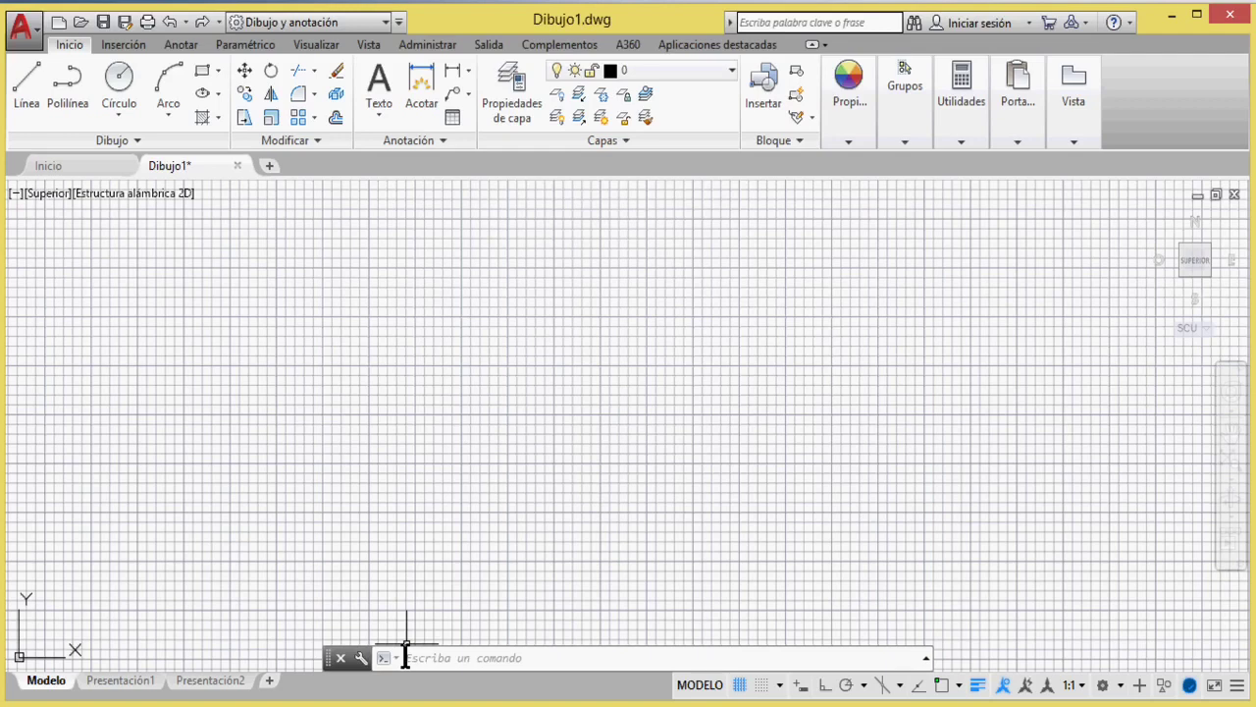
pyautogui.click(406, 656)
pyautogui.write('l')
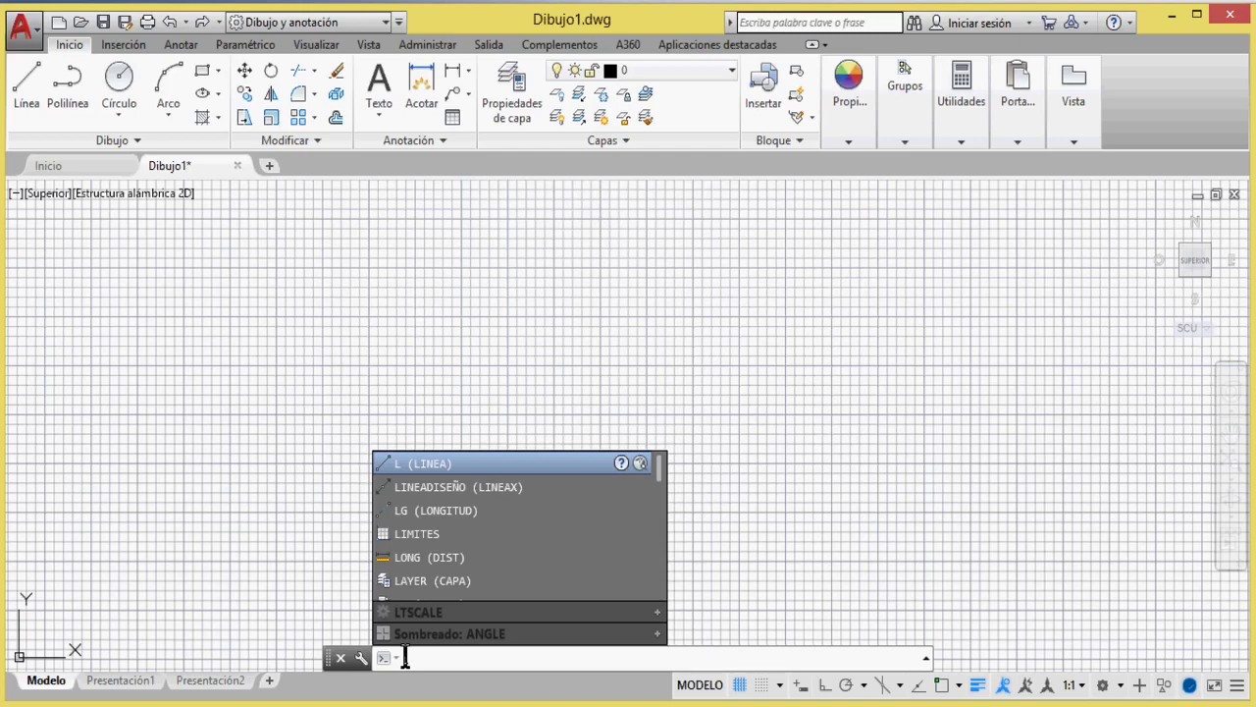
pyautogui.press('Return')
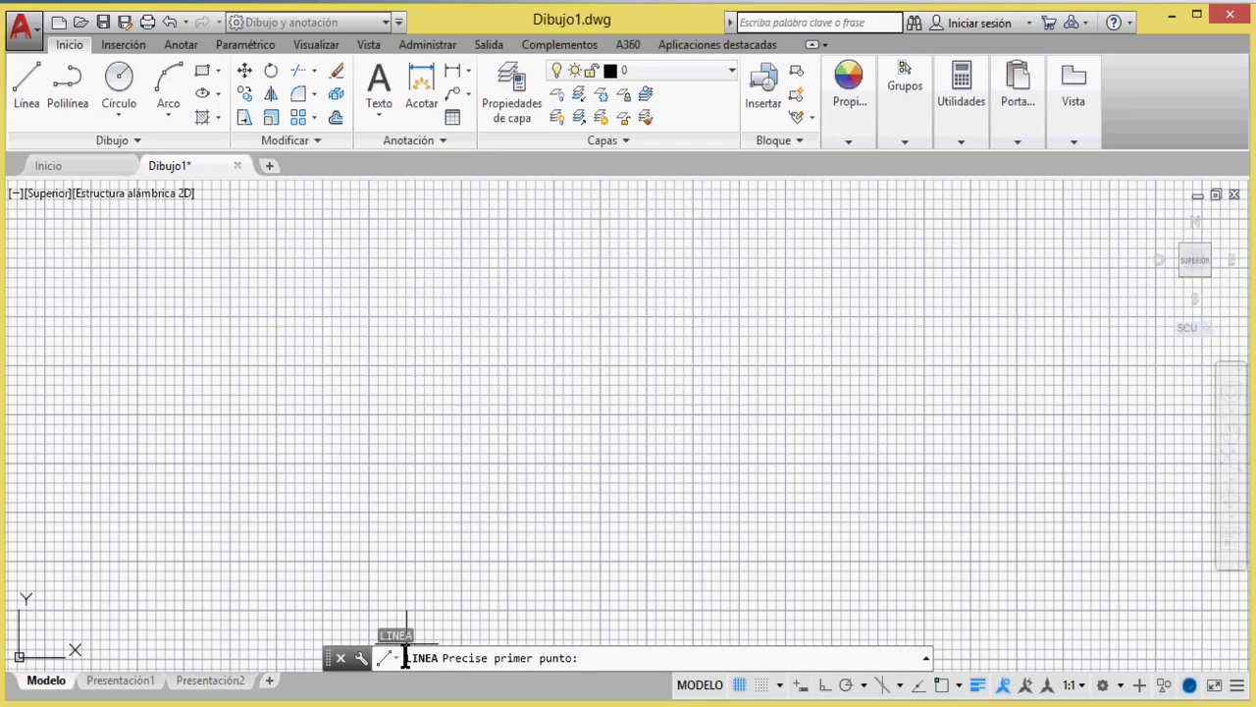
pyautogui.click(444, 423)
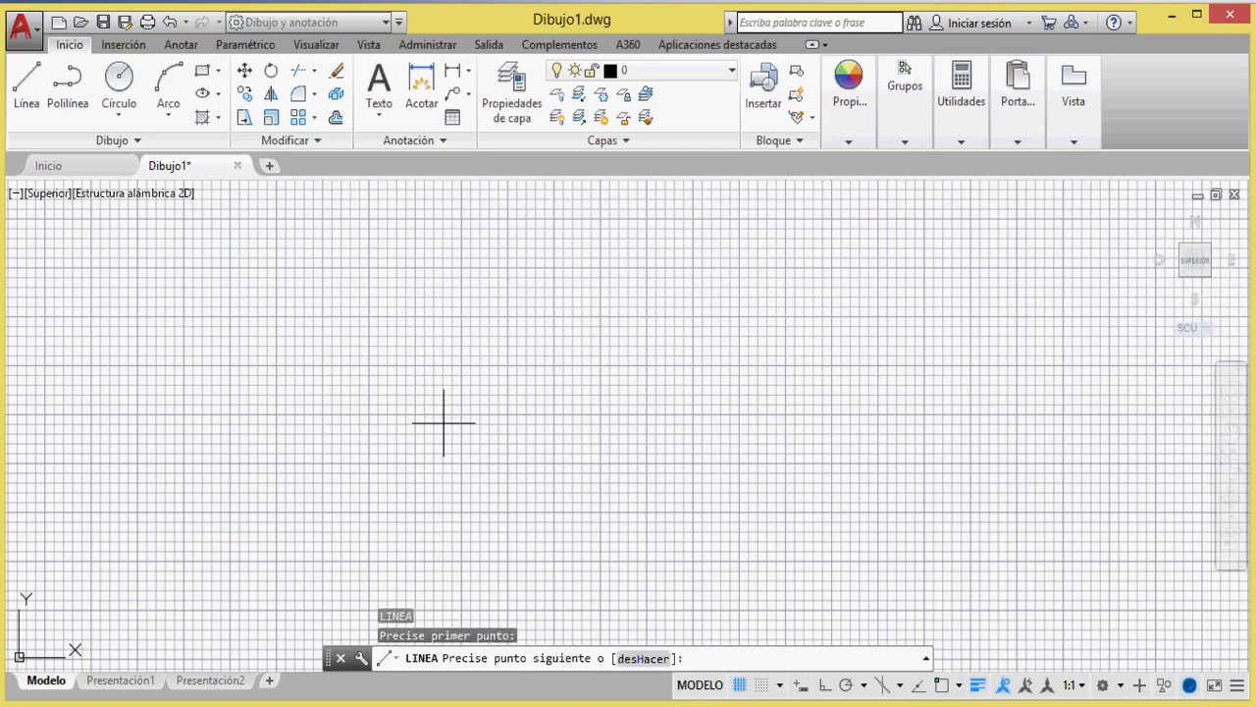
pyautogui.click(648, 420)
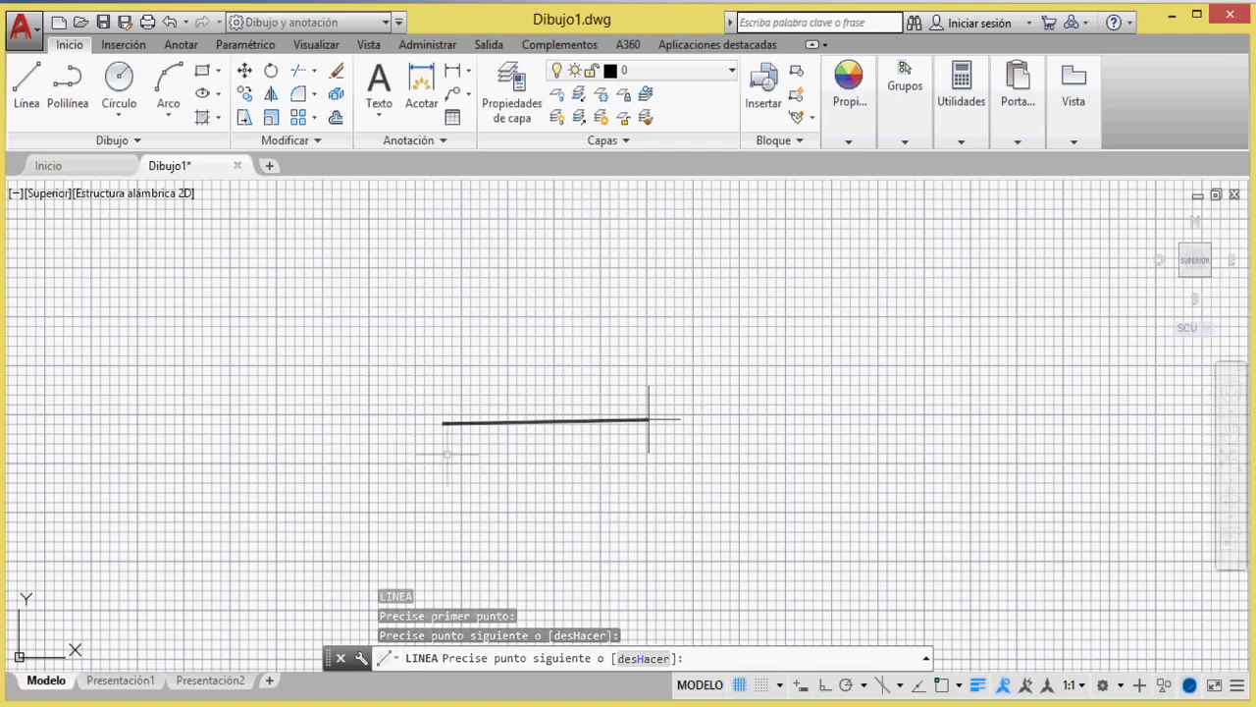
pyautogui.press('Escape')
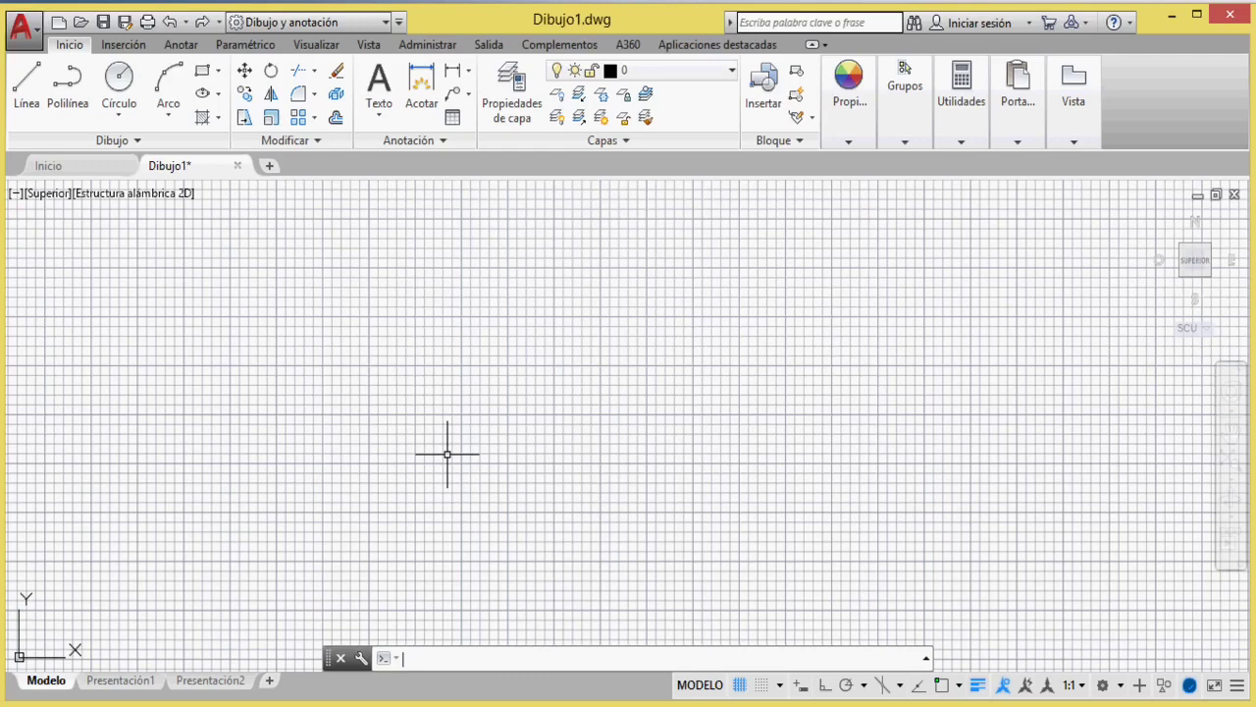
# - Hide the command line window with Ctrl+9, confirming Sí in the 'Cerrar ventana' dialog
pyautogui.hotkey('ctrl', '9')
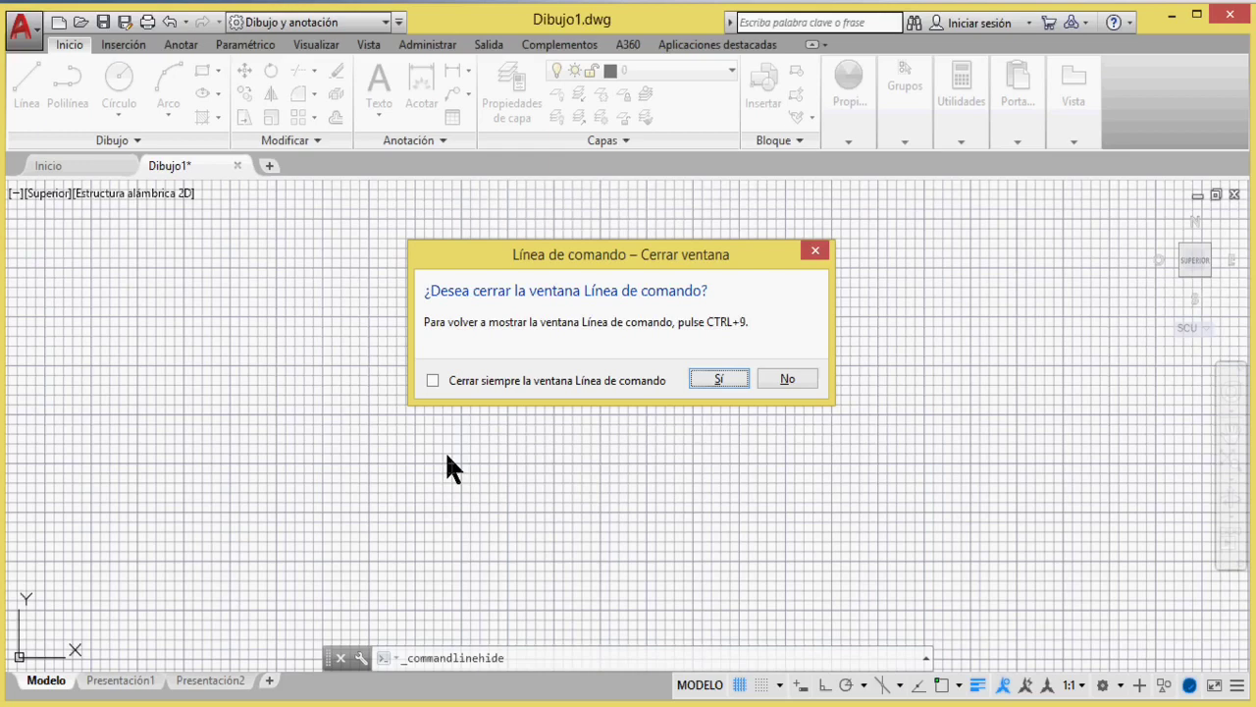
pyautogui.click(715, 380)
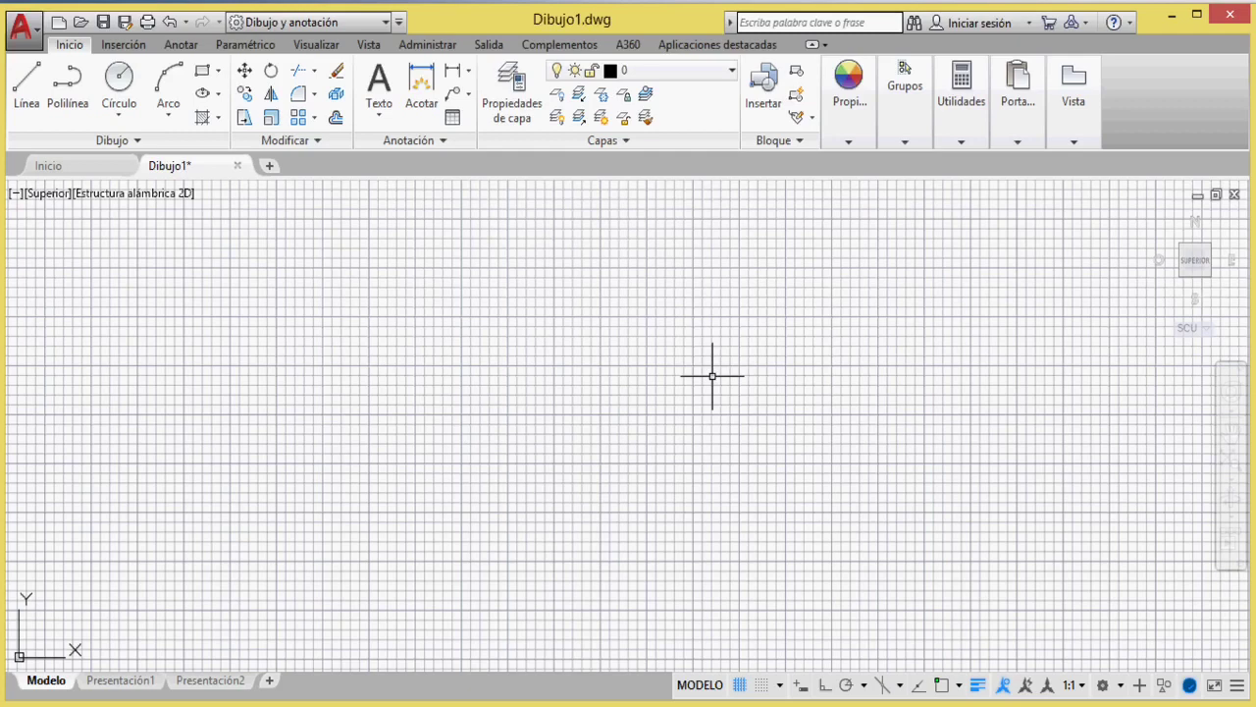
# - Restore the command line with Ctrl+9, dock it at the bottom, then float it again
pyautogui.hotkey('ctrl', '9')
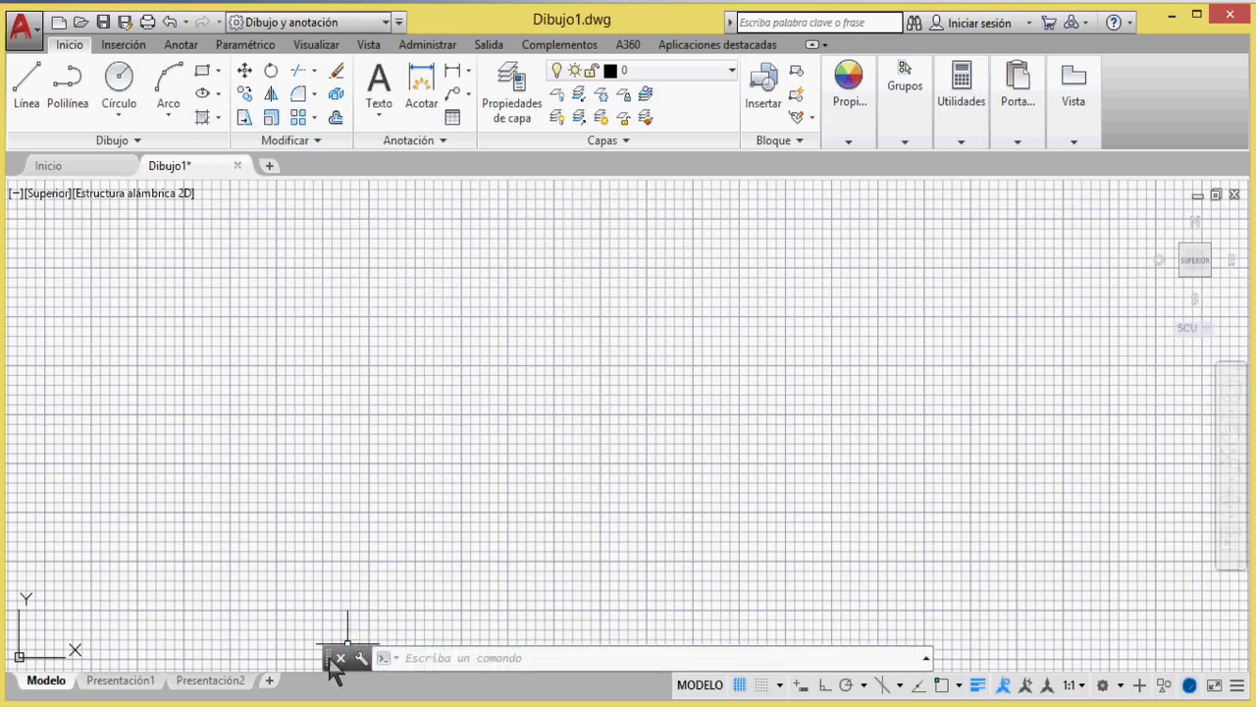
pyautogui.moveTo(330, 660)
pyautogui.mouseDown()
pyautogui.moveTo(282, 511)
pyautogui.moveTo(163, 541)
pyautogui.moveTo(117, 676)
pyautogui.moveTo(95, 695)
pyautogui.mouseUp()
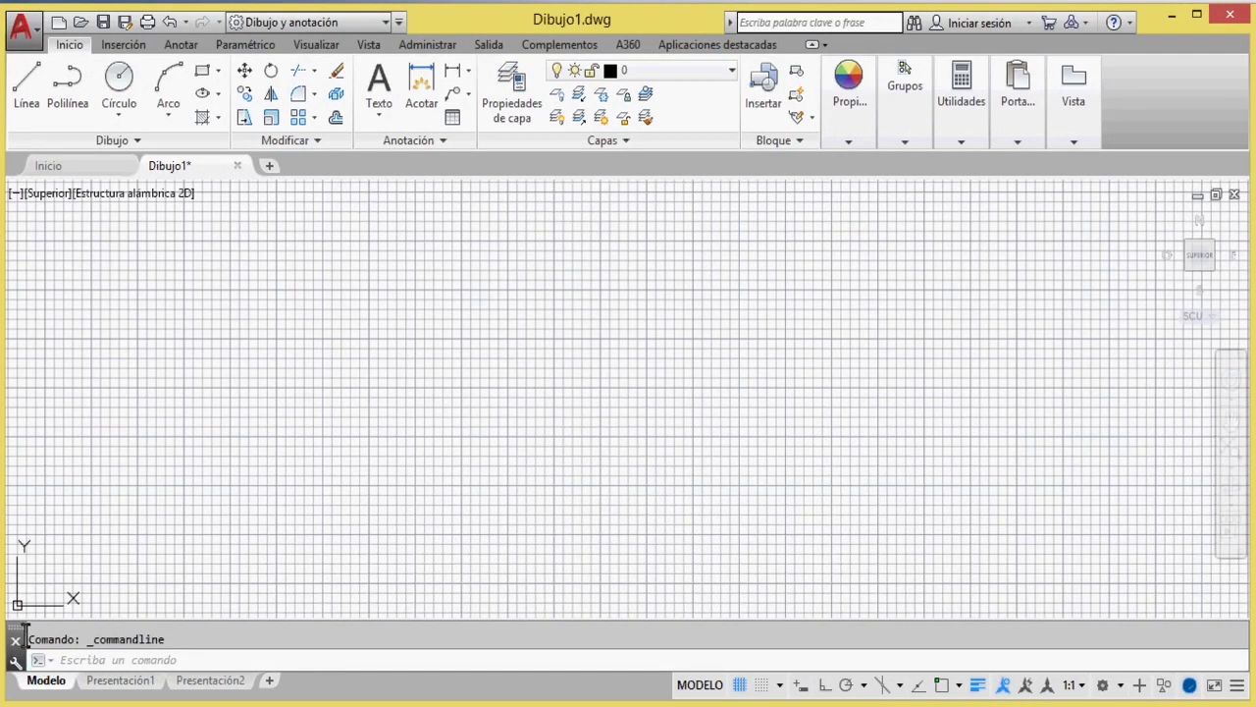
pyautogui.moveTo(23, 640)
pyautogui.mouseDown()
pyautogui.moveTo(238, 618)
pyautogui.moveTo(245, 640)
pyautogui.moveTo(246, 629)
pyautogui.moveTo(270, 646)
pyautogui.mouseUp()
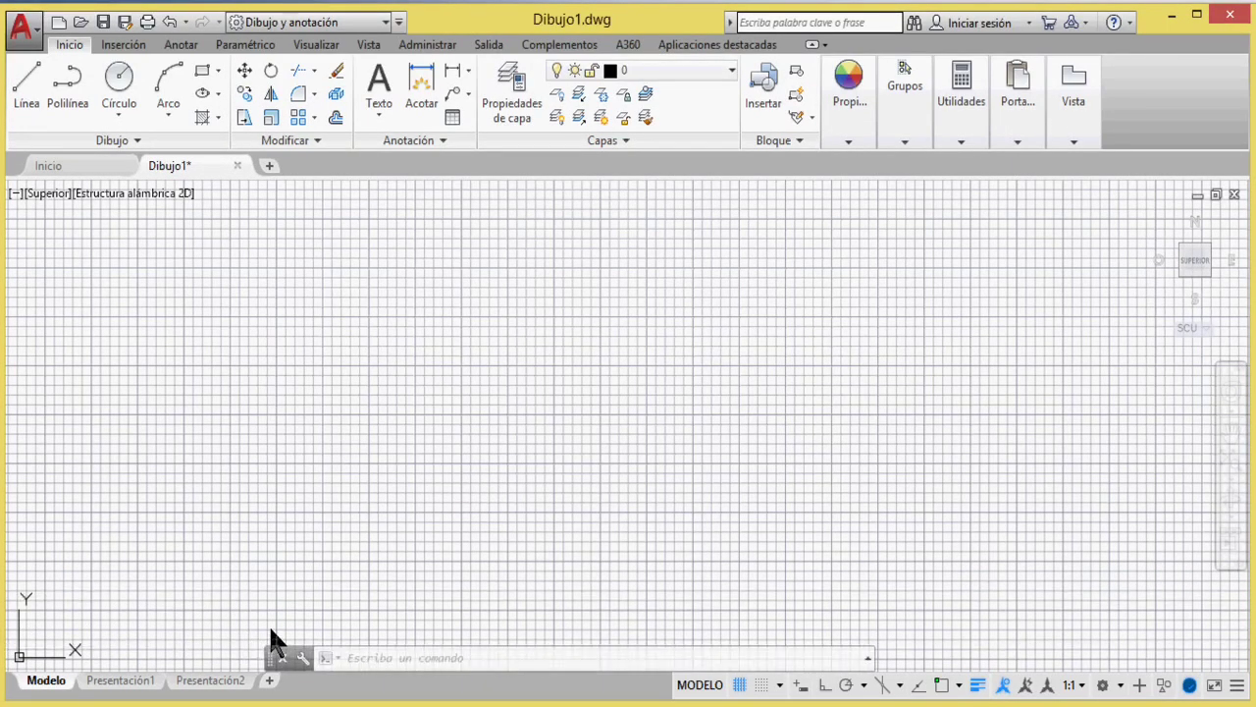